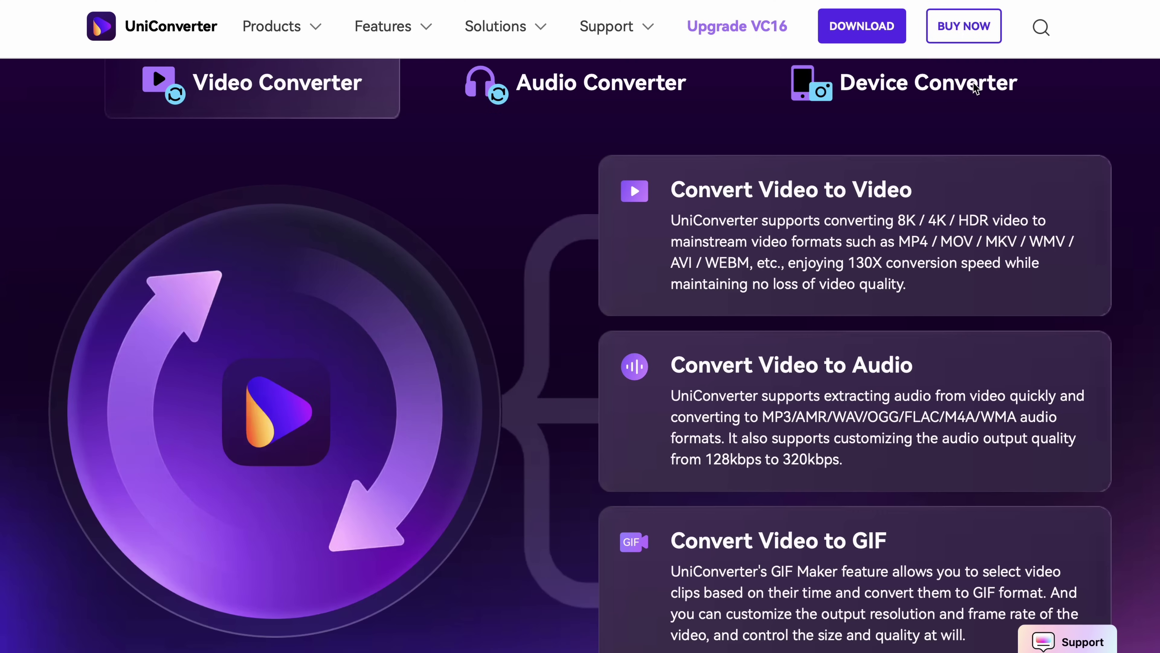
Start the free macOS UniConverter download from the website's Device Converter page
click(975, 86)
scroll(1133, 238, down, 1)
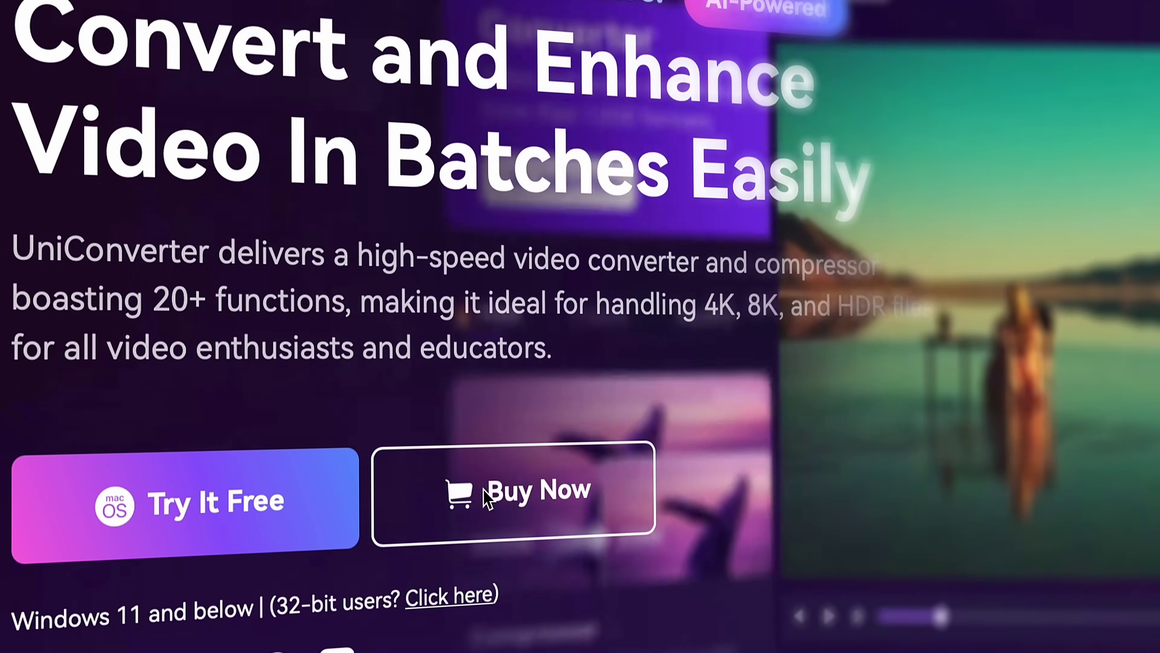
click(293, 505)
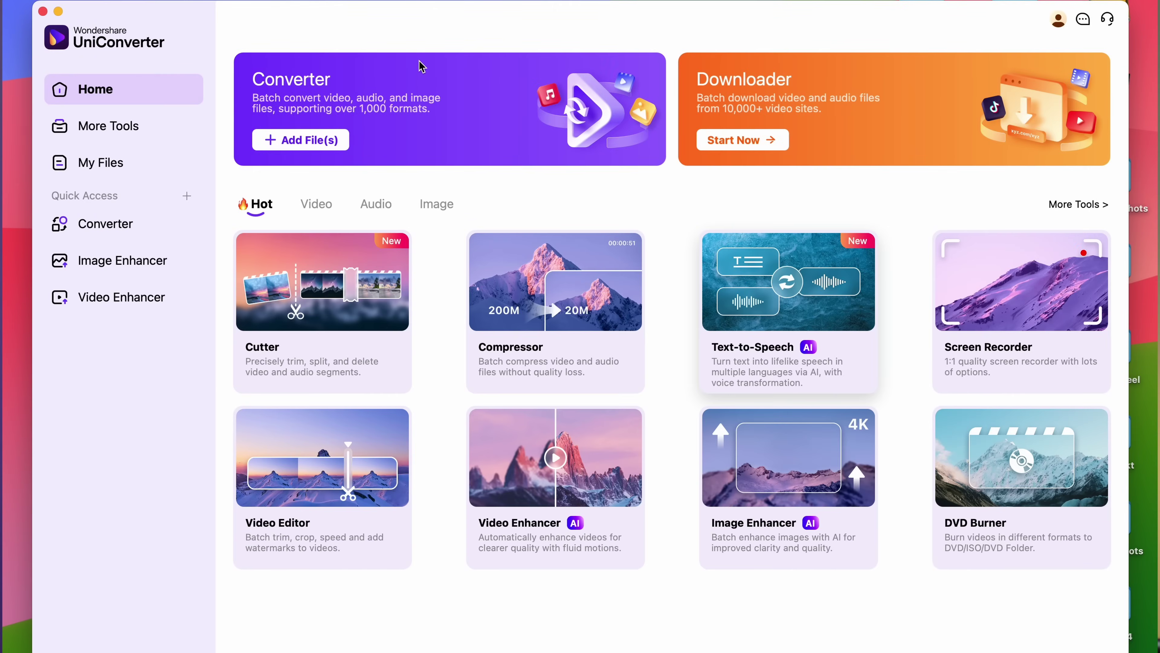
Load the four .wmv videos from the device convert folder into the Converter list
click(424, 82)
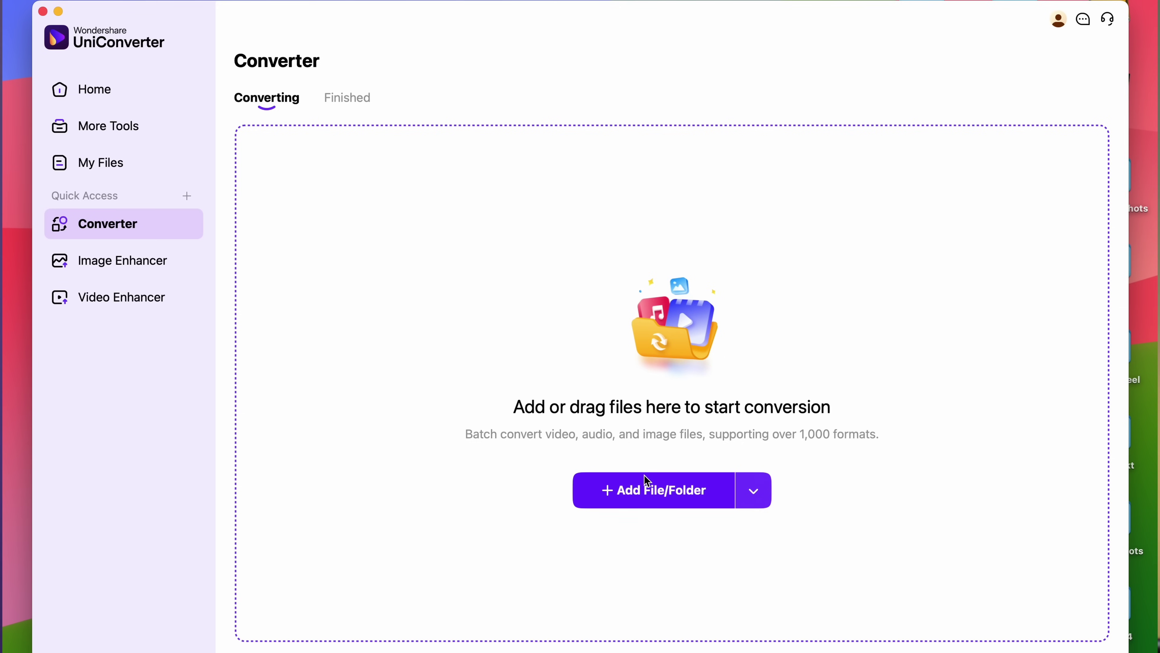
click(589, 283)
click(603, 253)
shift+click(603, 288)
super+click(614, 322)
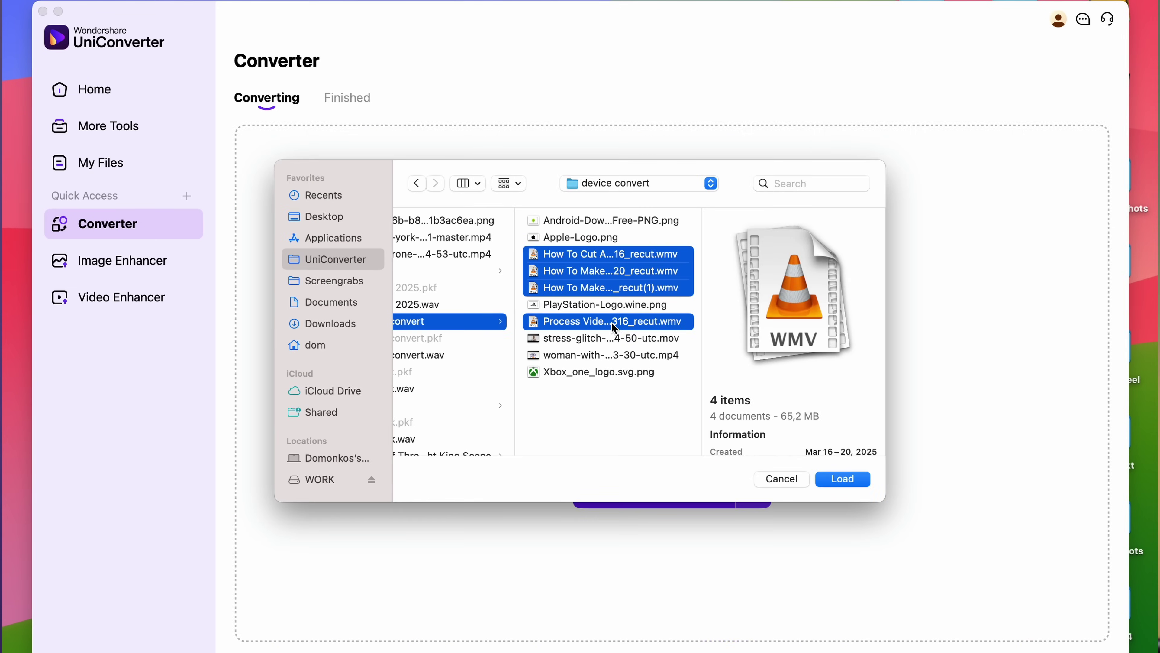
click(841, 478)
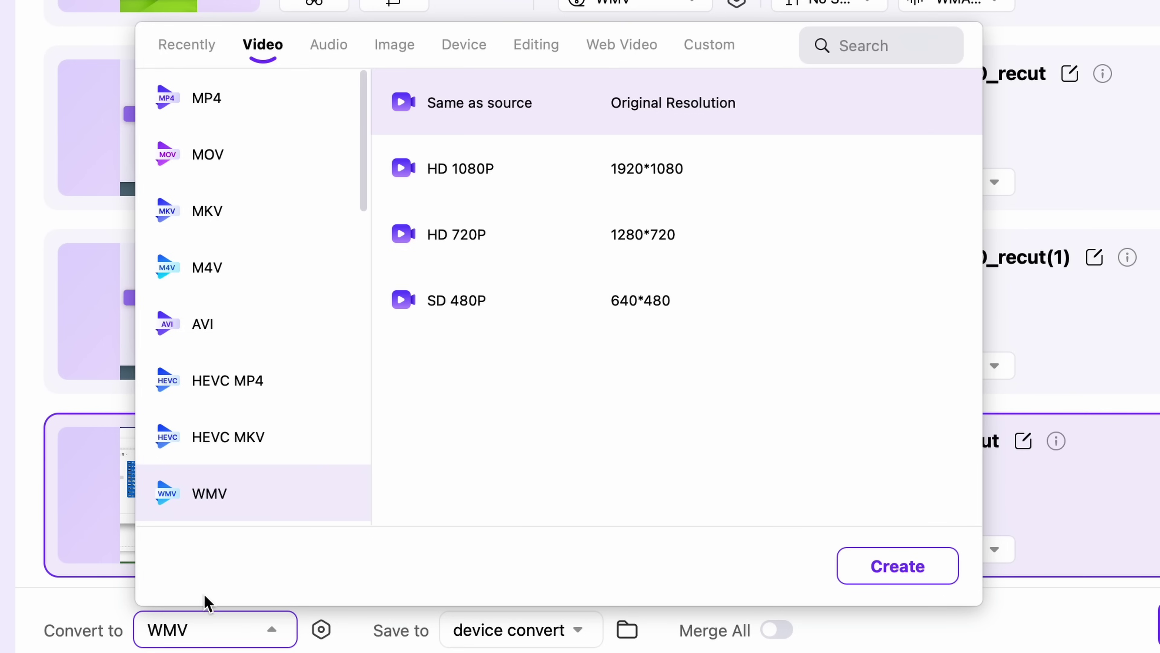
Open the Device output presets and scroll through the Apple iPhone profiles
click(468, 44)
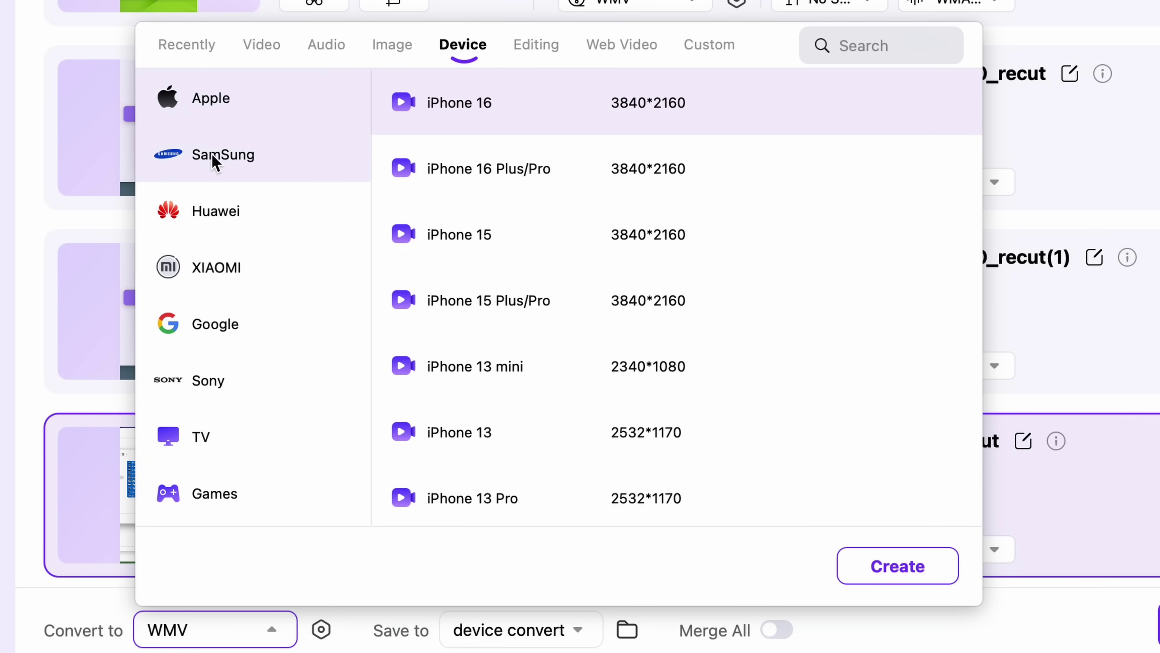
scroll(223, 458, down, 2)
scroll(223, 458, up, 2)
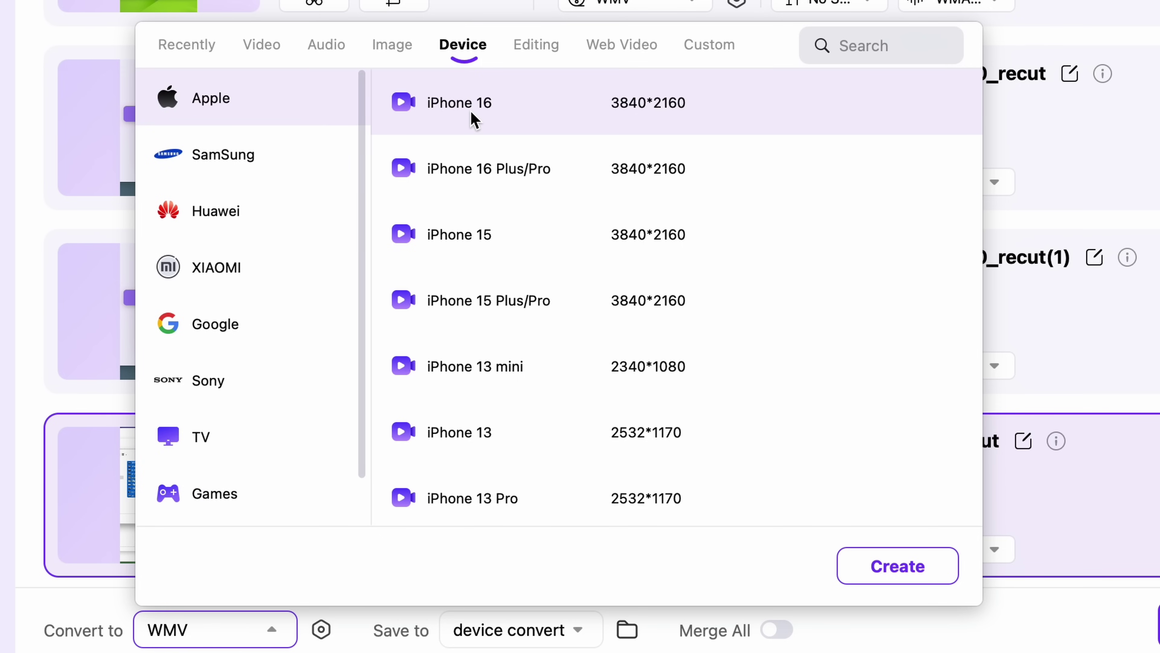
scroll(511, 357, down, 10)
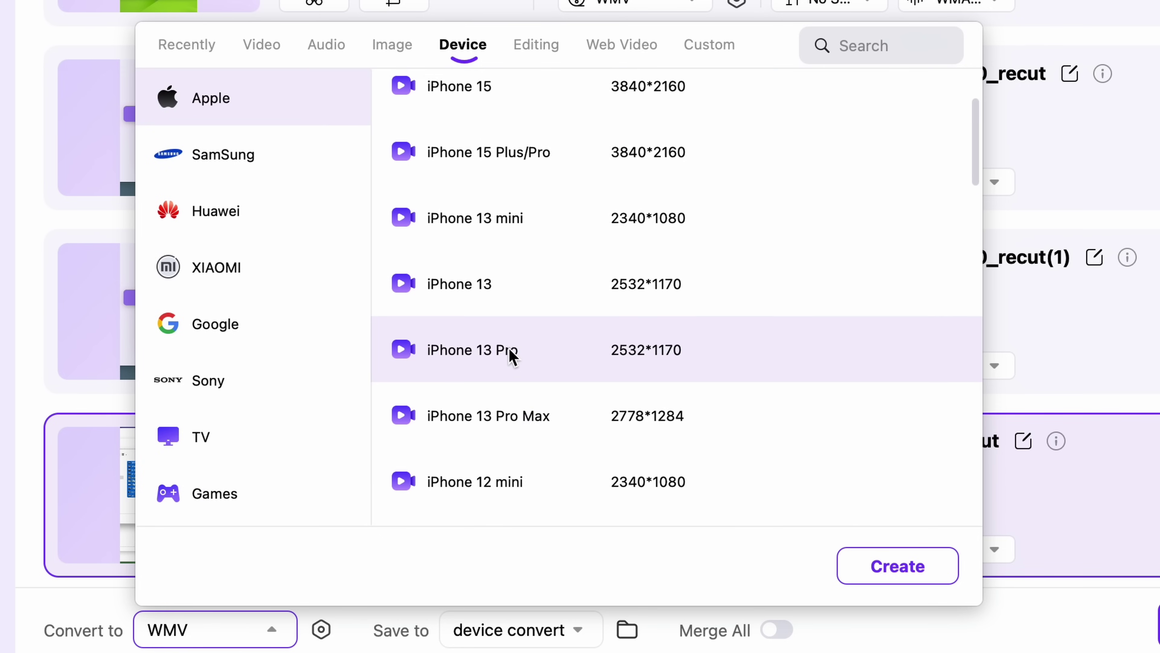
scroll(510, 356, down, 10)
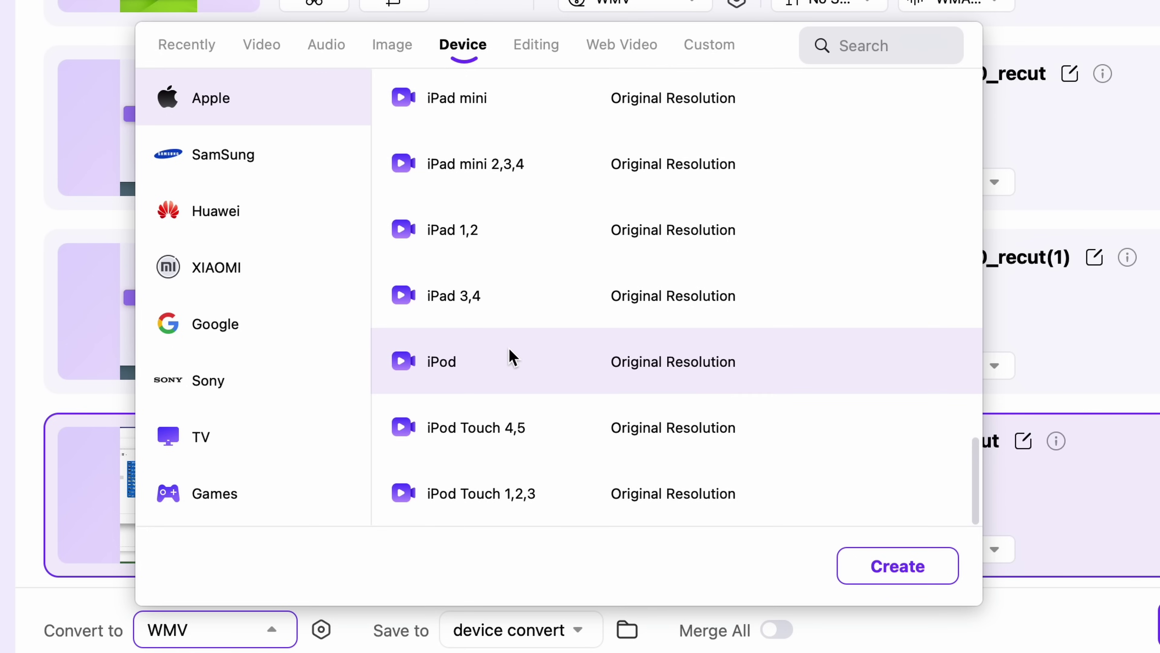
scroll(510, 355, up, 5)
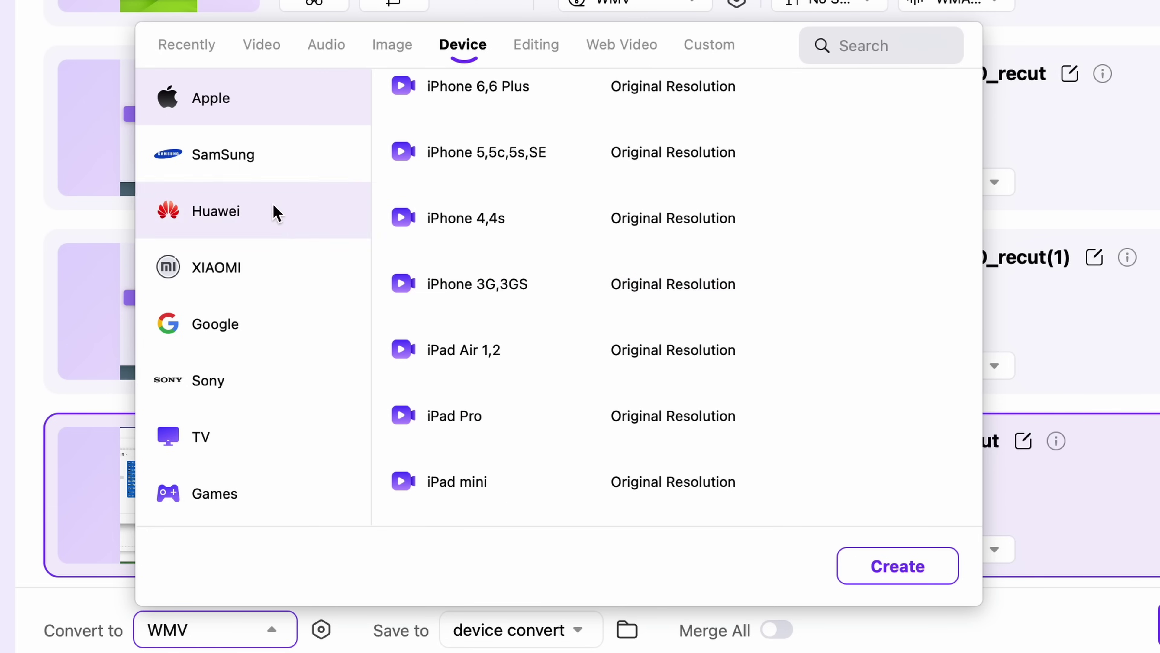
Browse the Samsung, Huawei, XIAOMI, Google and game console preset categories
click(255, 156)
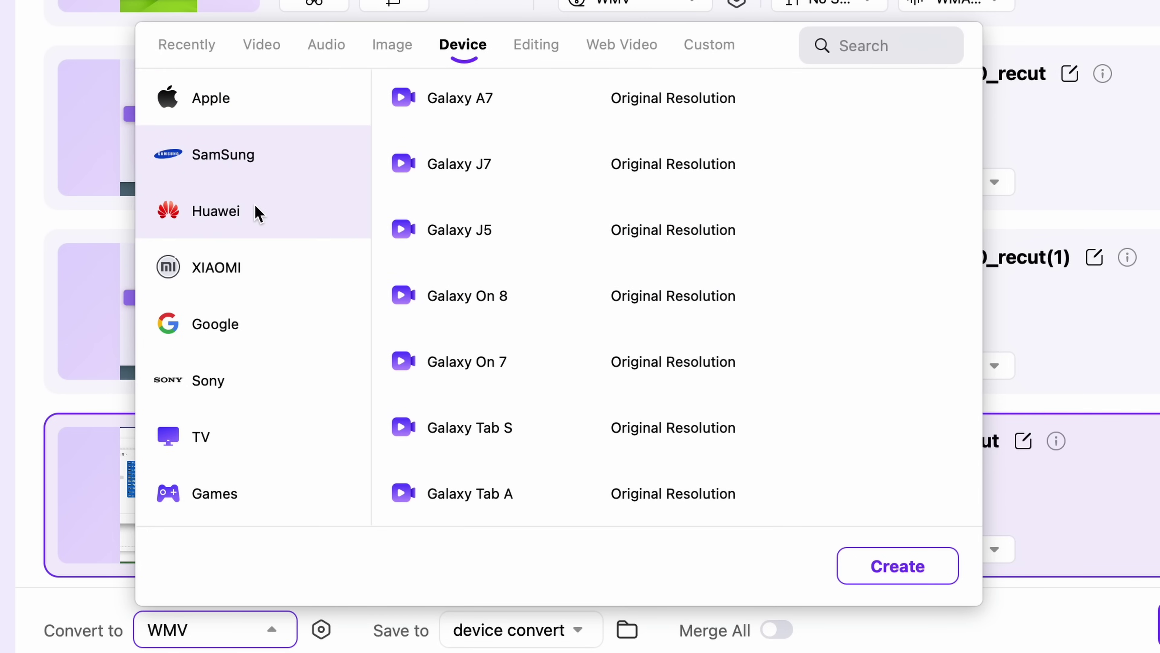
click(258, 213)
click(255, 287)
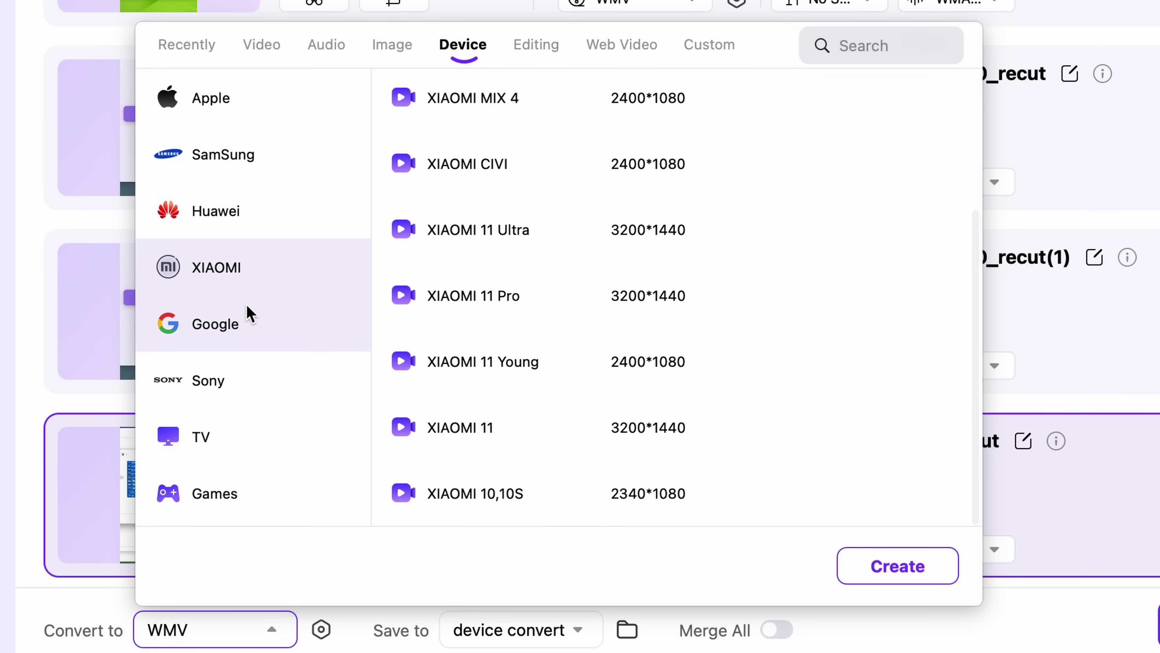
click(243, 328)
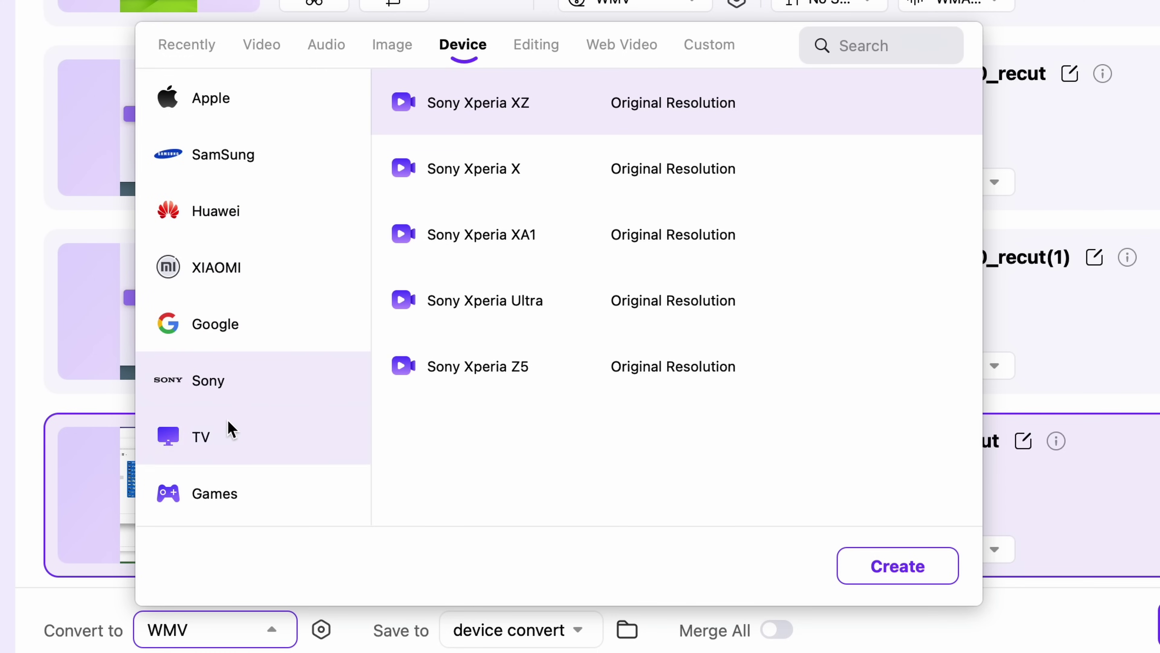
scroll(227, 432, down, 1)
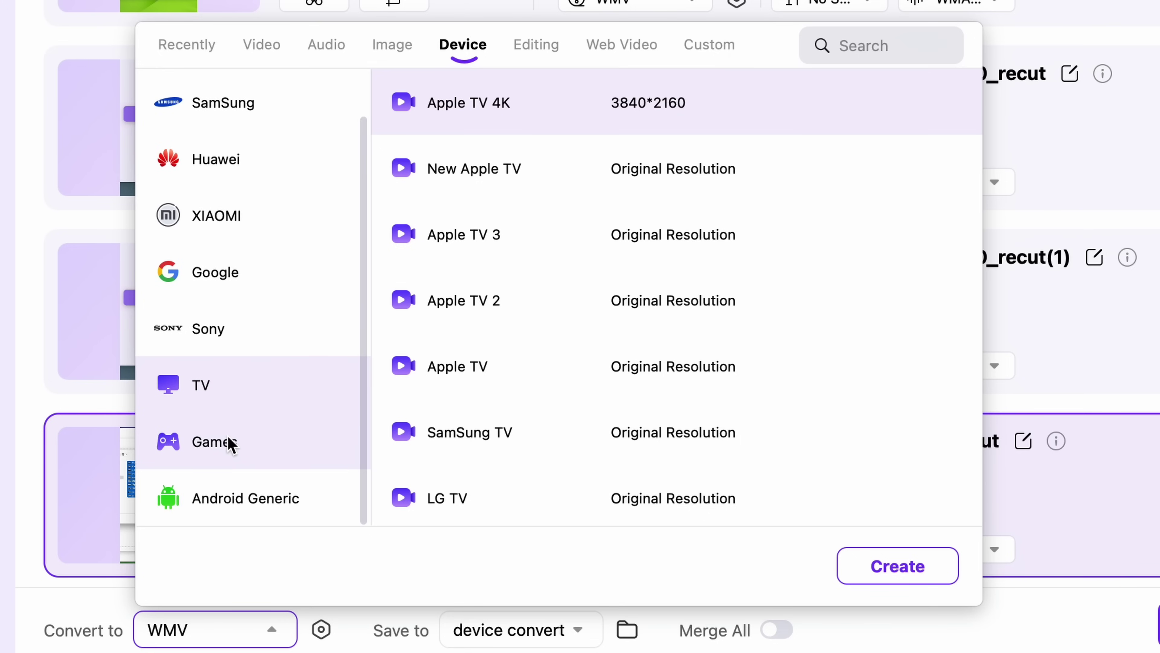
click(228, 440)
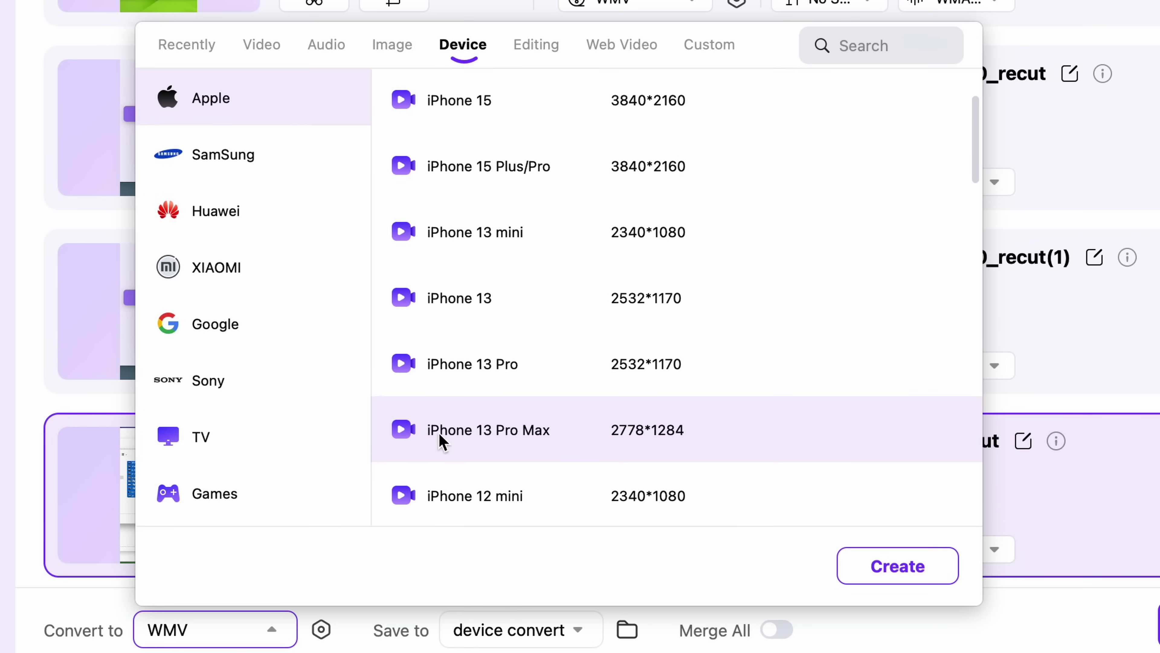
Apply the iPhone 13 Pro Max preset and convert all four videos to 2778*1284 MP4
click(501, 436)
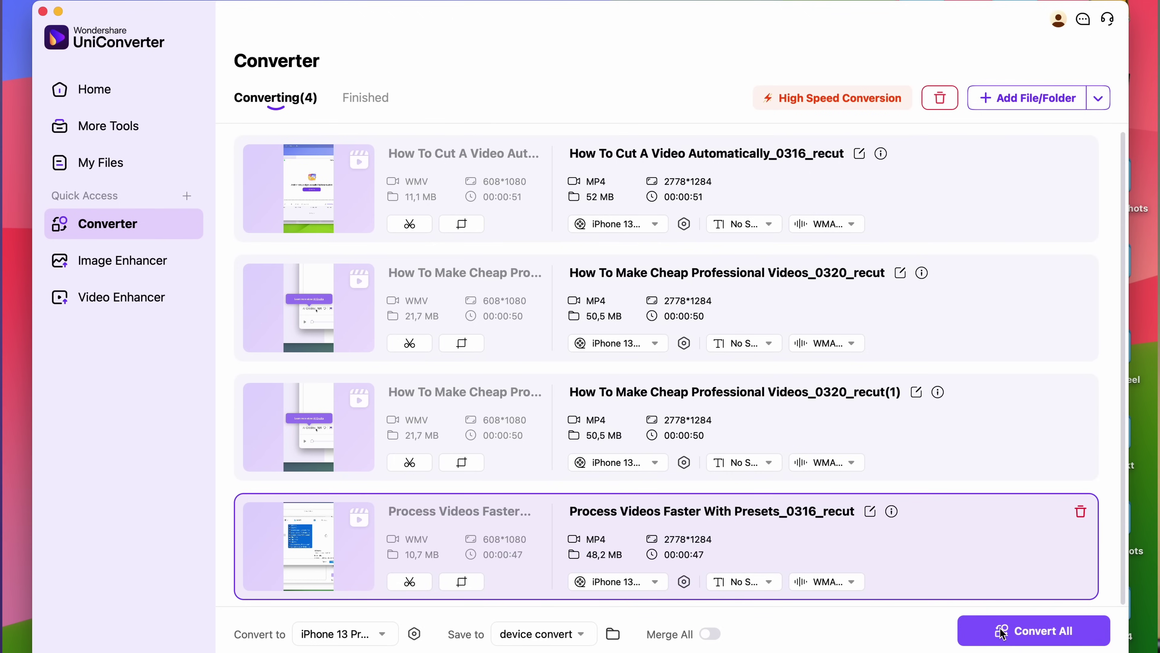
click(1018, 630)
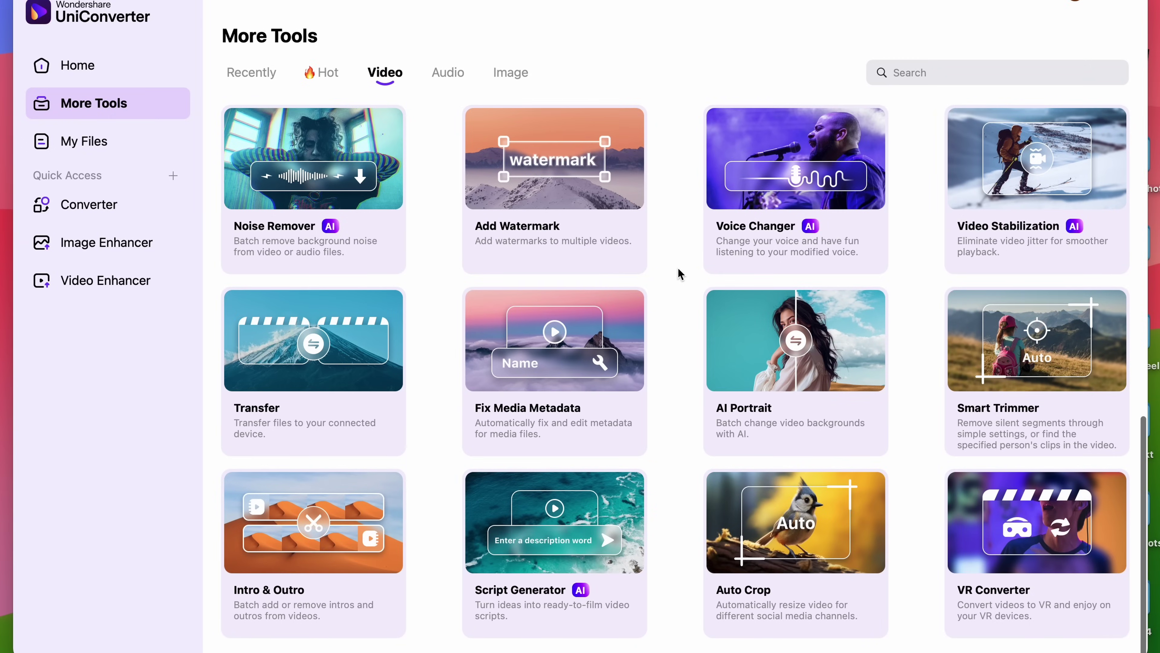
Allow the connected phone in the Transfer tool, load three converted MP4s, and transfer them all
click(383, 353)
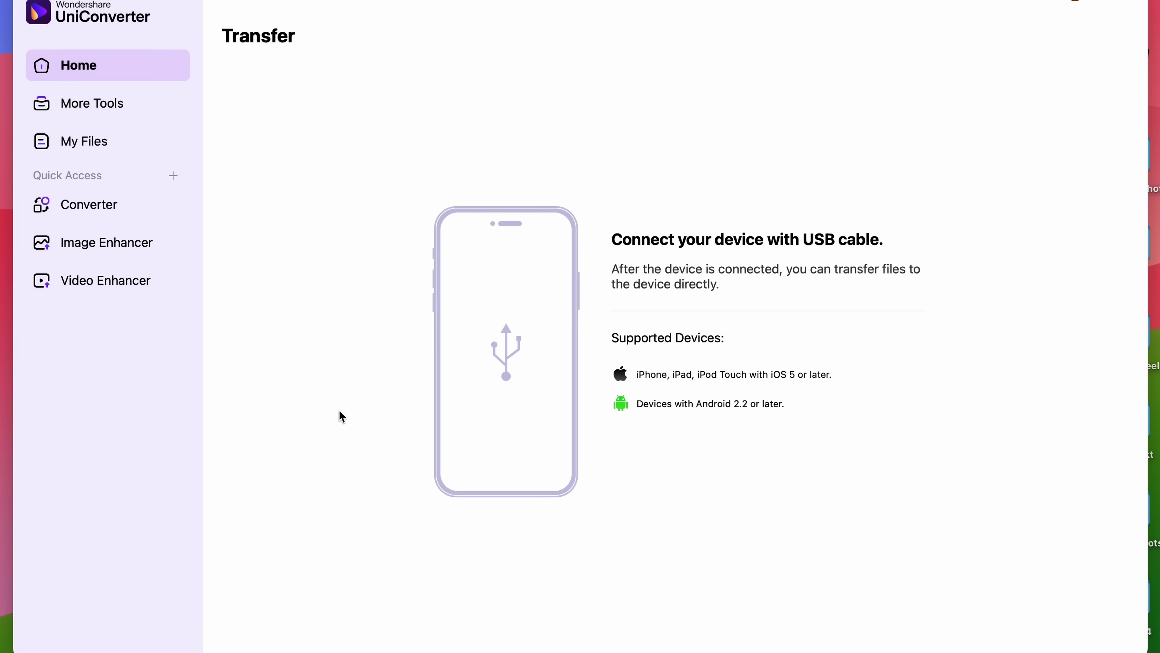
click(628, 208)
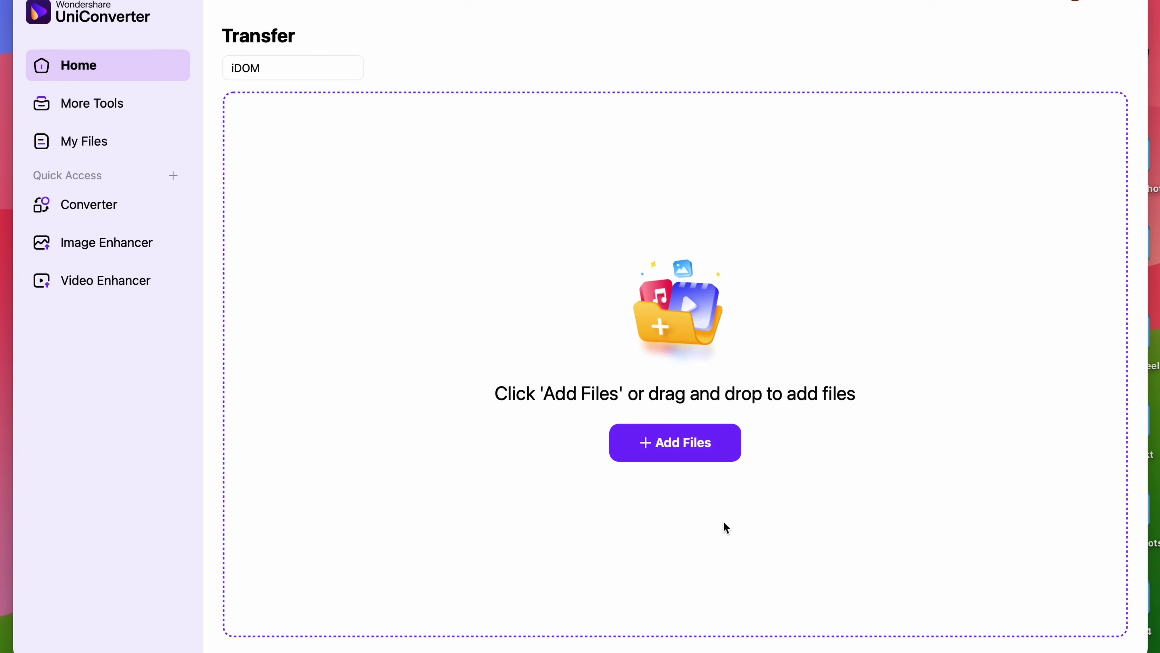
click(673, 447)
click(595, 231)
shift+click(595, 267)
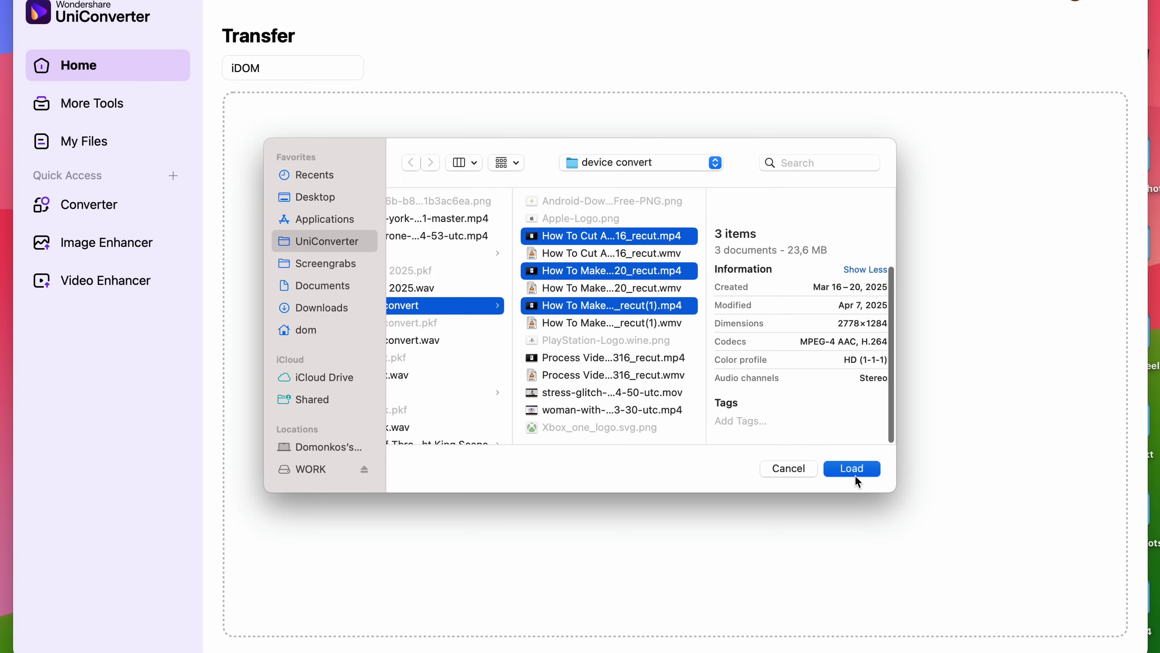
click(855, 475)
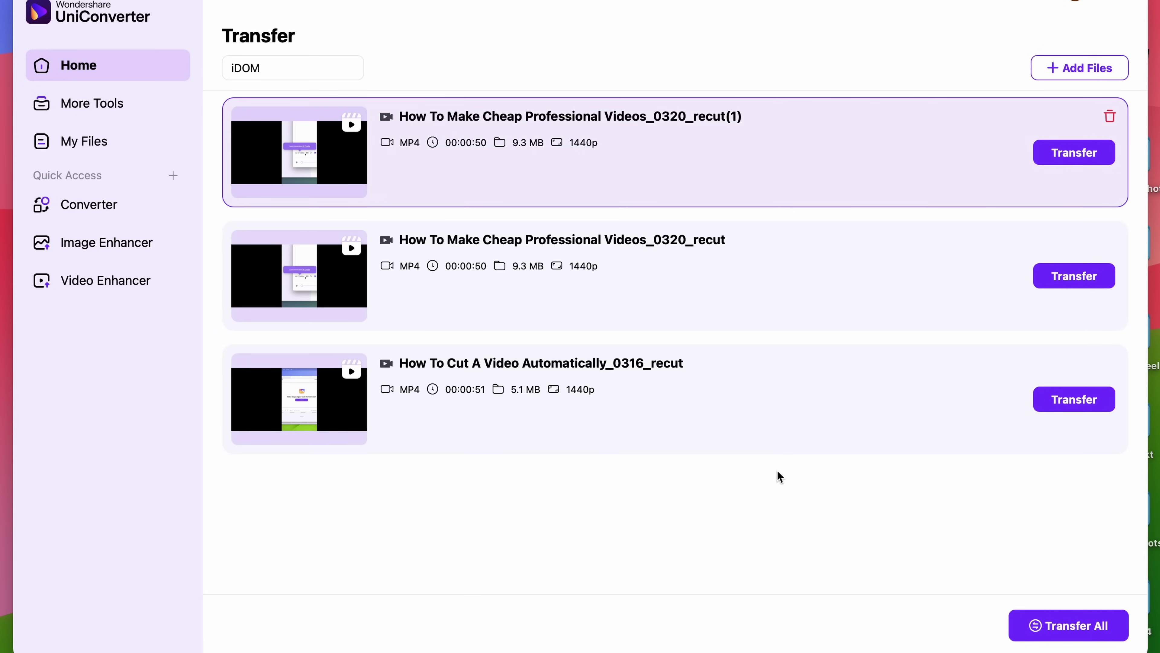
click(1029, 626)
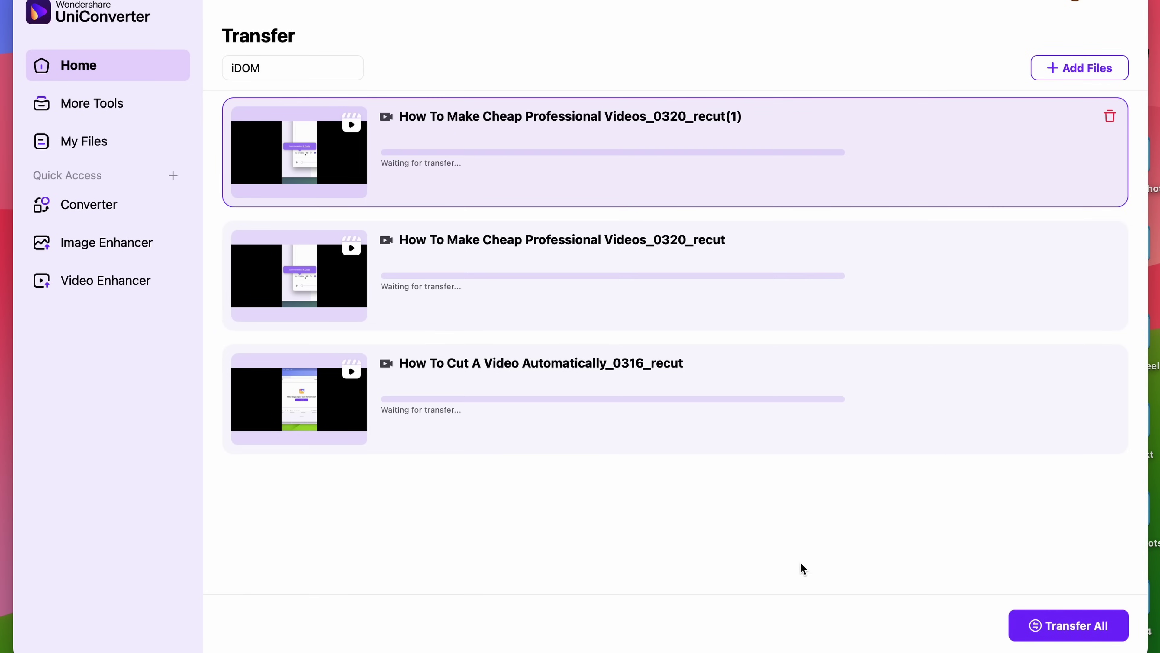